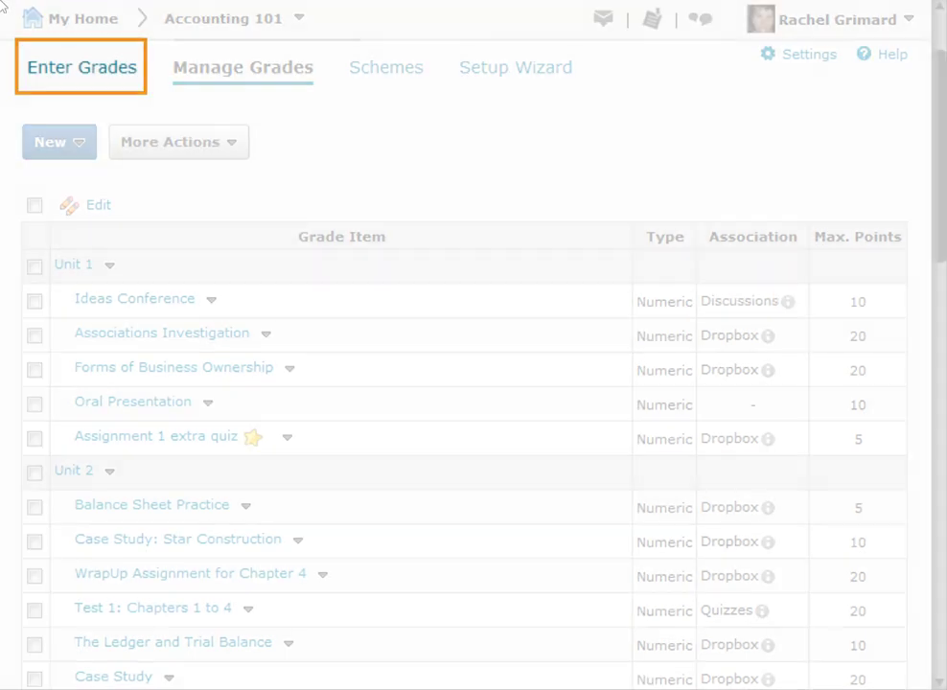
- Switch to entering grades and bring up the Unit 2 Balance Sheet Practice item's options
{"action": "left_click", "coordinate": [91, 69]}
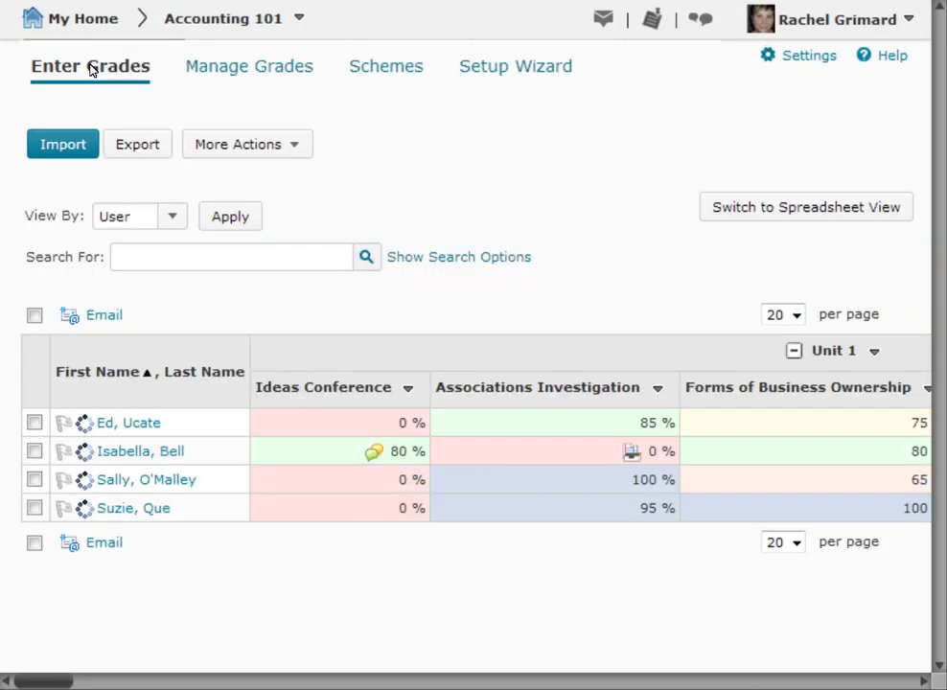
{"action": "left_click", "coordinate": [635, 681]}
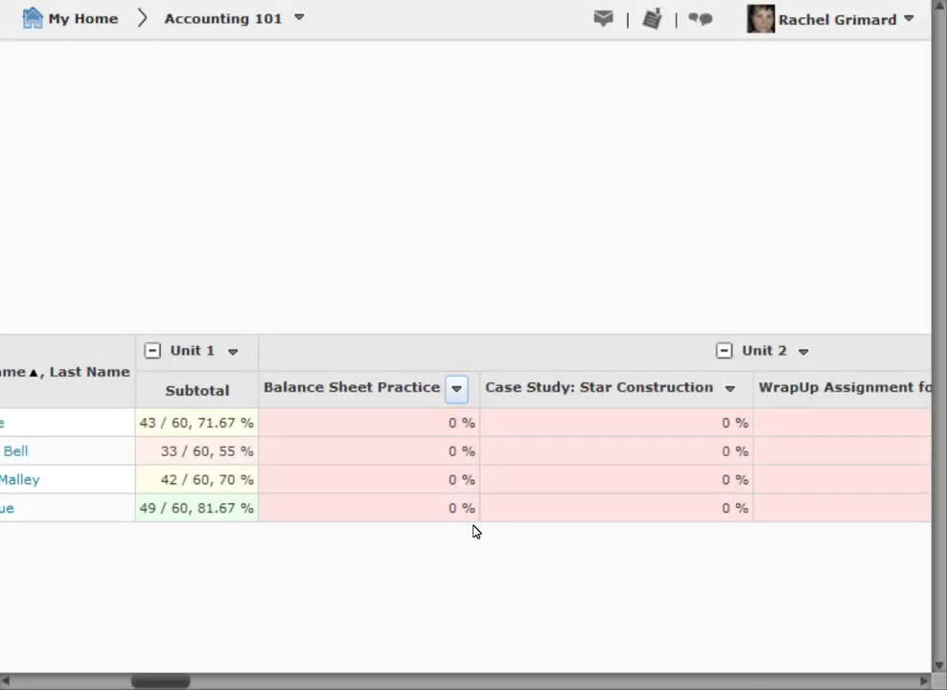
{"action": "left_click", "coordinate": [458, 392]}
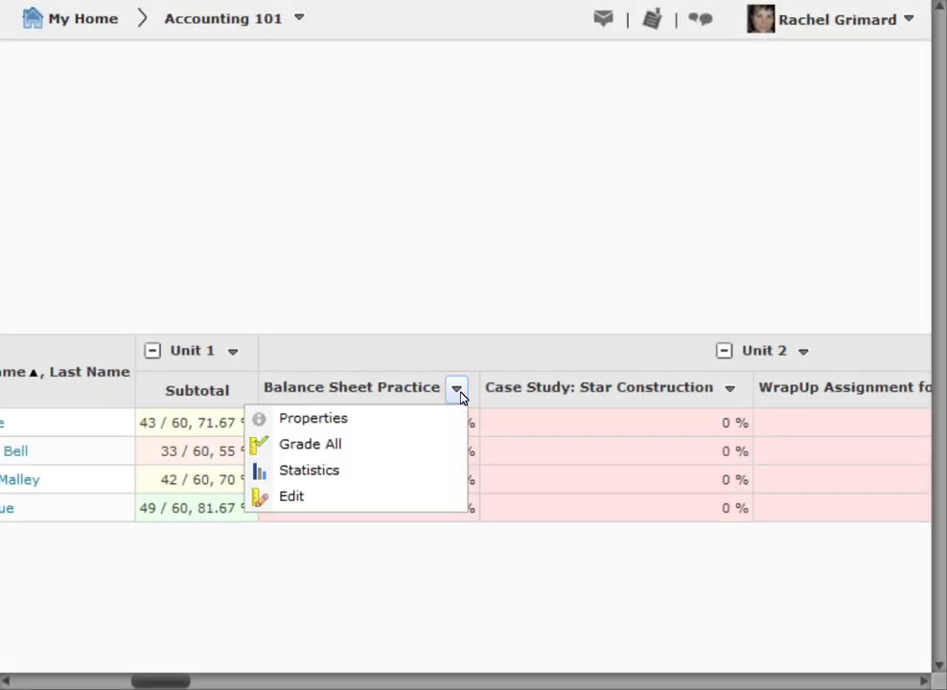
- Grade all on Balance Sheet Practice with the overall comment 'Thanks for your emails!'
{"action": "left_click", "coordinate": [300, 450]}
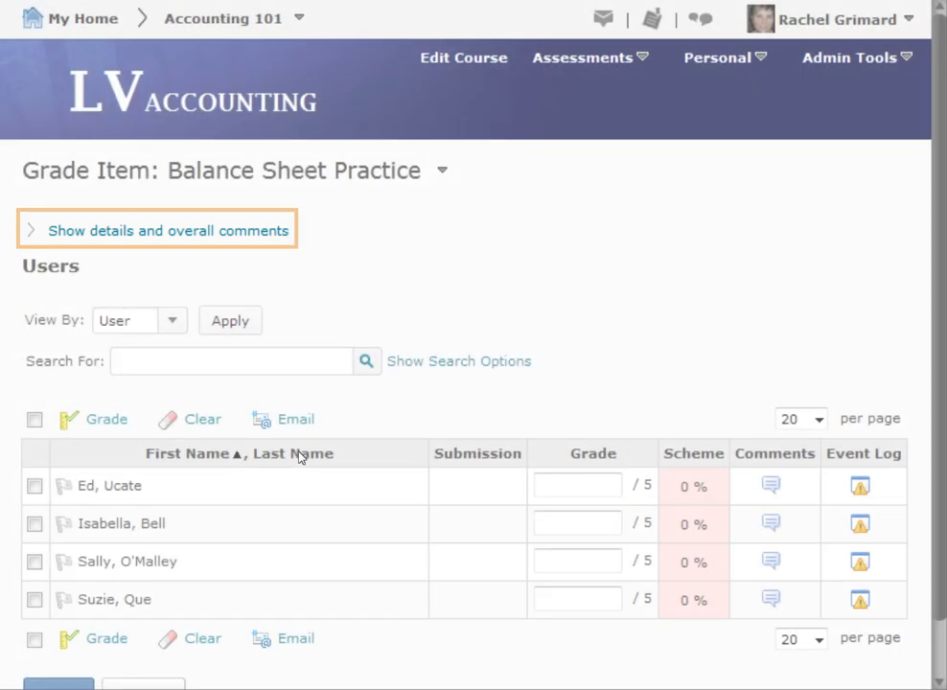
{"action": "left_click", "coordinate": [219, 232]}
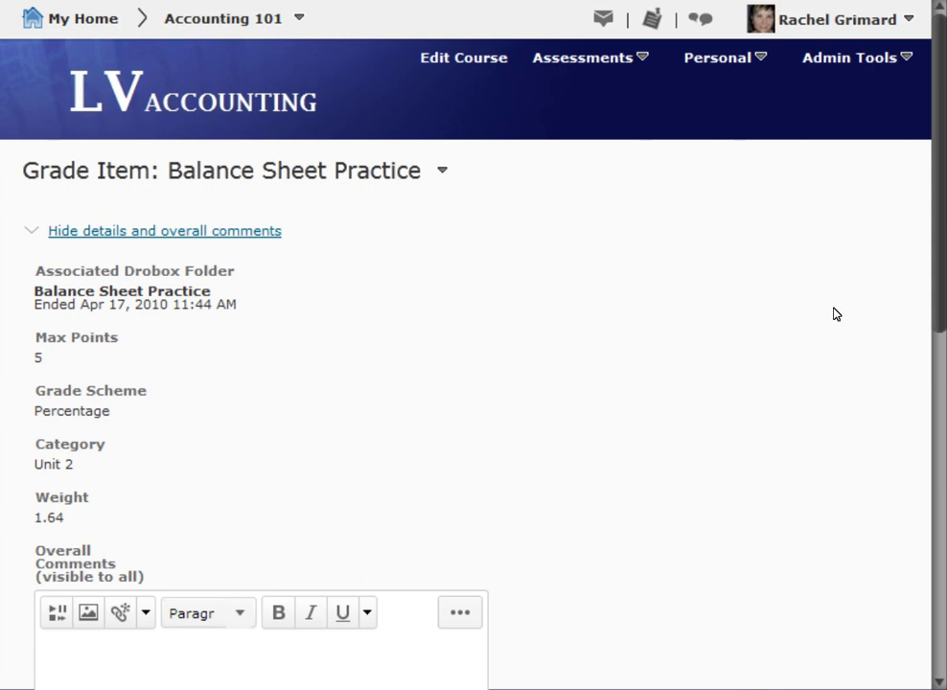
{"action": "scroll", "coordinate": [939, 439], "scroll_direction": "down", "scroll_amount": 5}
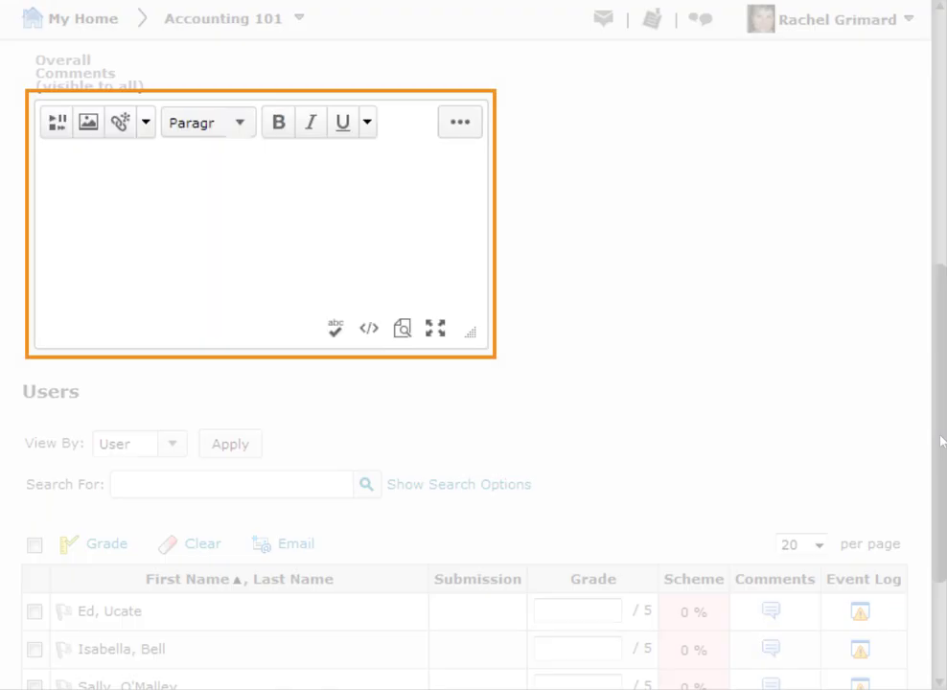
{"action": "left_click", "coordinate": [79, 146]}
{"action": "type", "text": "Thanks for your emails!"}
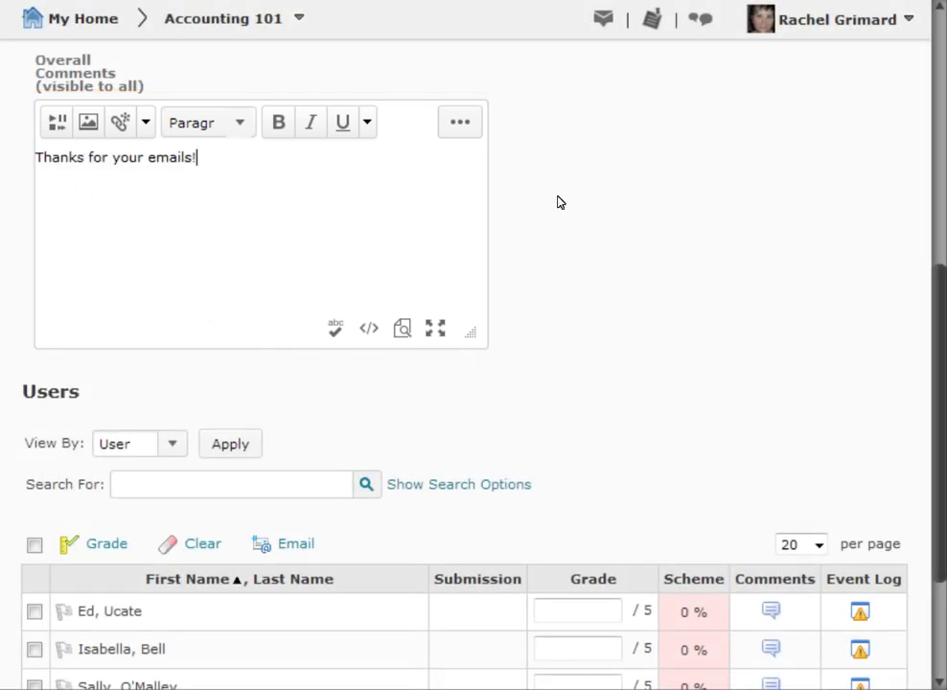
- Enter scores 5, 5, 1 and 0 for the four students
{"action": "scroll", "coordinate": [937, 623], "scroll_direction": "down", "scroll_amount": 3}
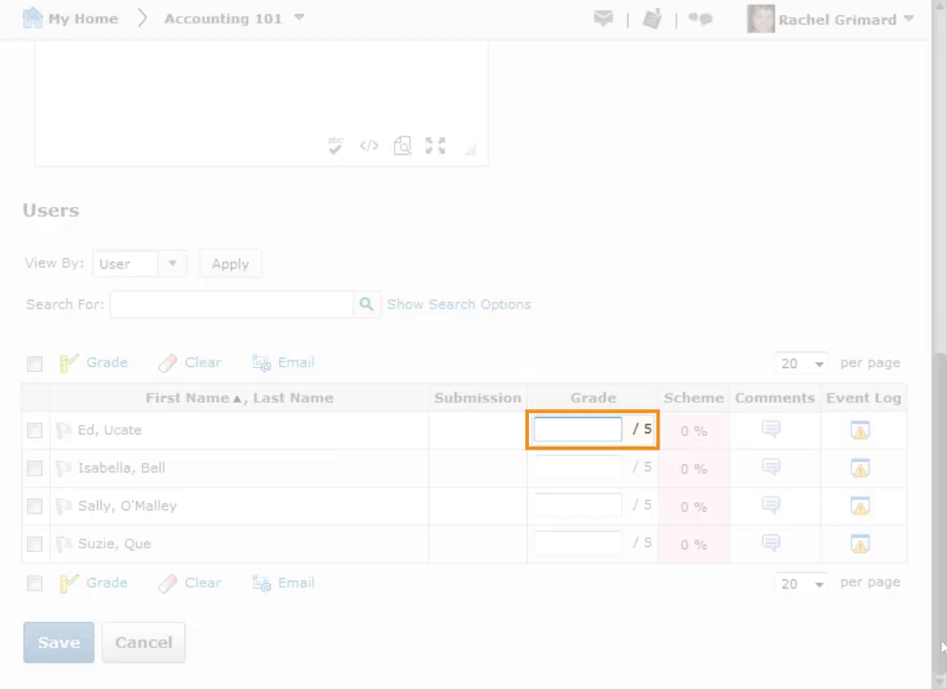
{"action": "left_click", "coordinate": [540, 433]}
{"action": "type", "text": "5"}
{"action": "left_click", "coordinate": [540, 475]}
{"action": "type", "text": "5"}
{"action": "left_click", "coordinate": [539, 509]}
{"action": "type", "text": "1"}
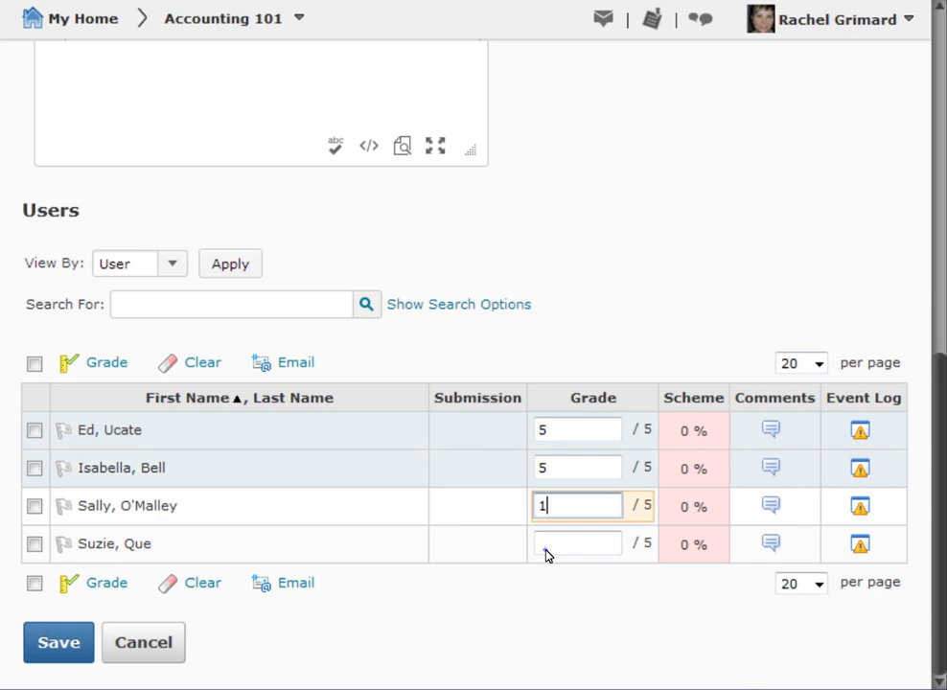
{"action": "left_click", "coordinate": [544, 550]}
{"action": "type", "text": "0"}
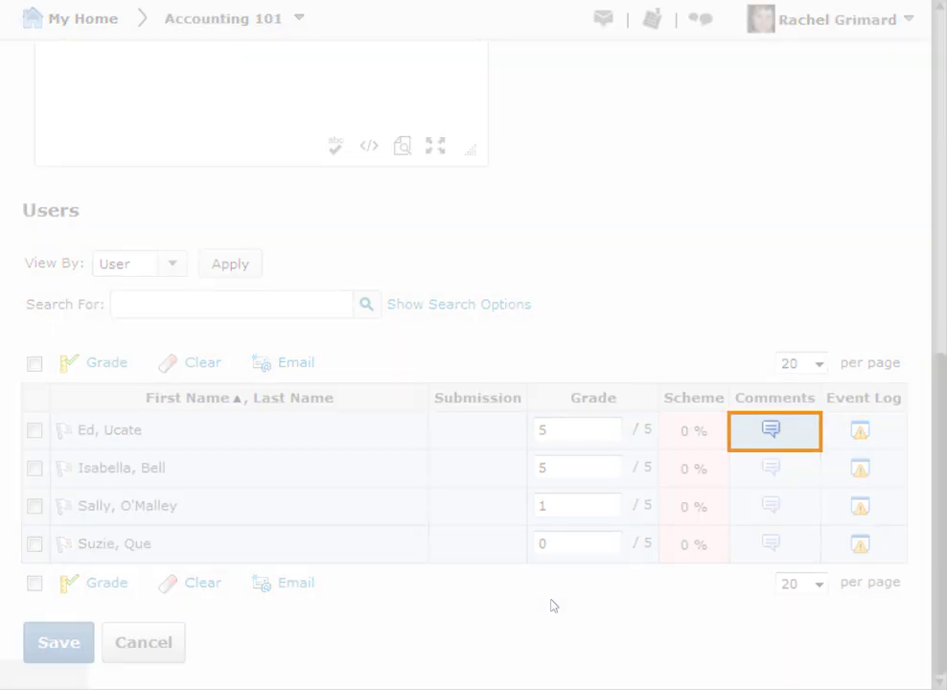
- Save the comment 'Keep up the great work!' on the first student's grade
{"action": "left_click", "coordinate": [771, 433]}
{"action": "left_click", "coordinate": [176, 270]}
{"action": "type", "text": "Keep up the great work!"}
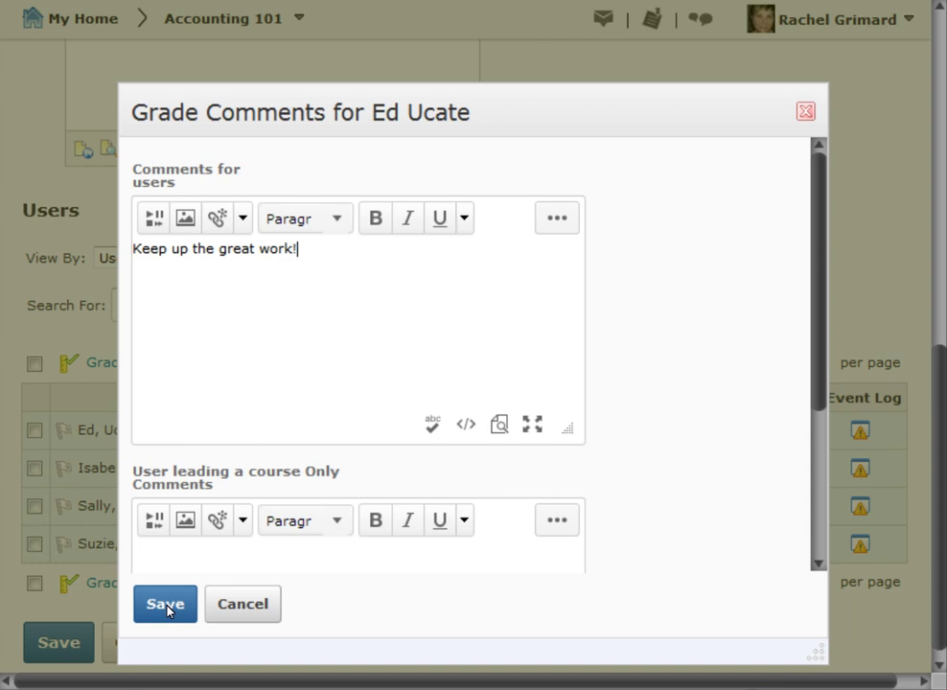
{"action": "left_click", "coordinate": [166, 605]}
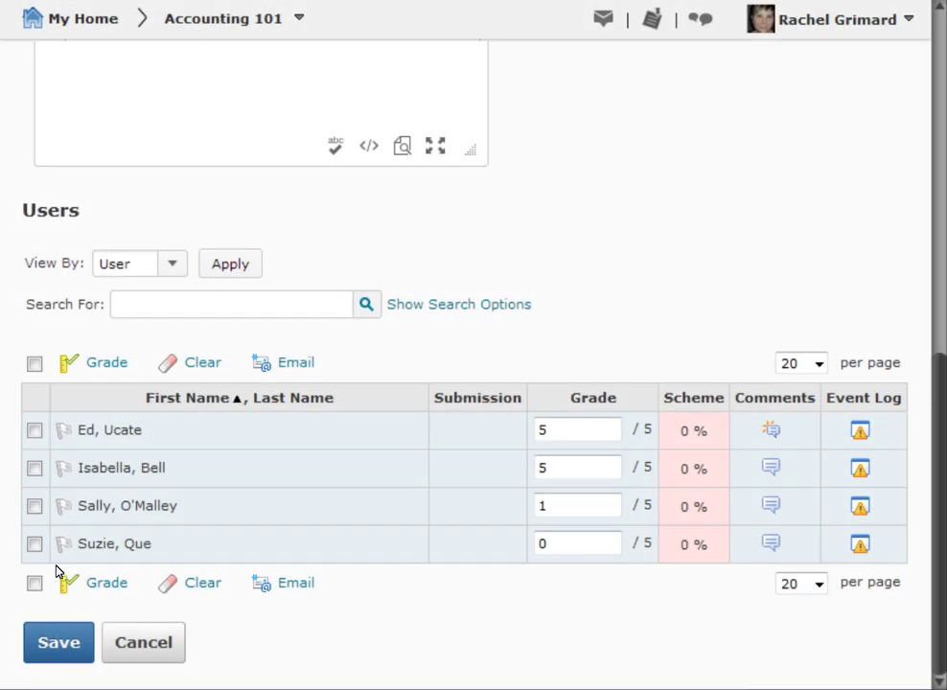
- Email the third student 'I got your report after the deadline. Sorry!'
{"action": "left_click", "coordinate": [35, 506]}
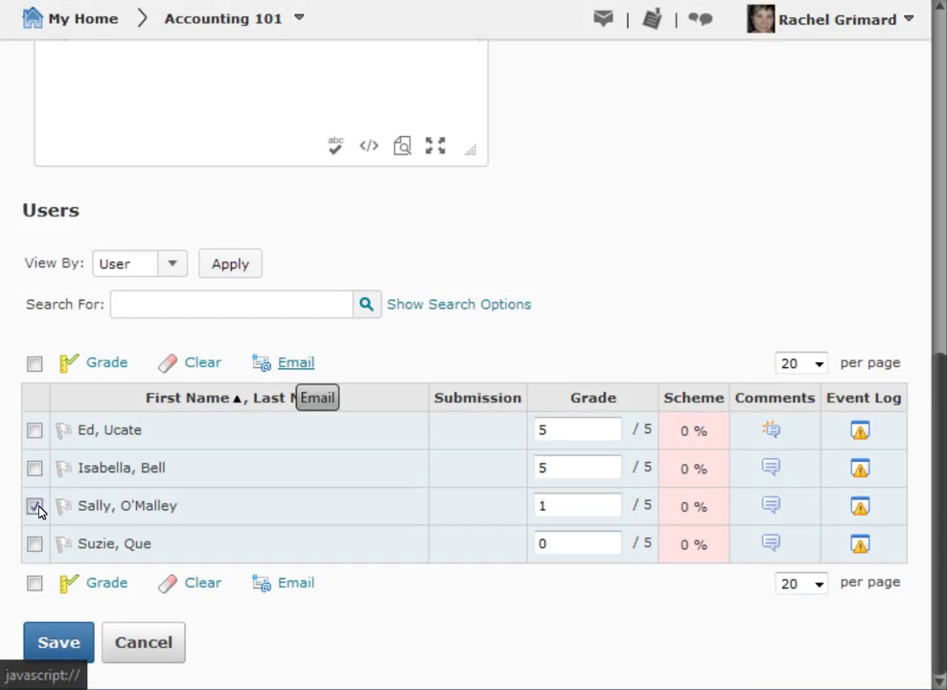
{"action": "left_click", "coordinate": [290, 366]}
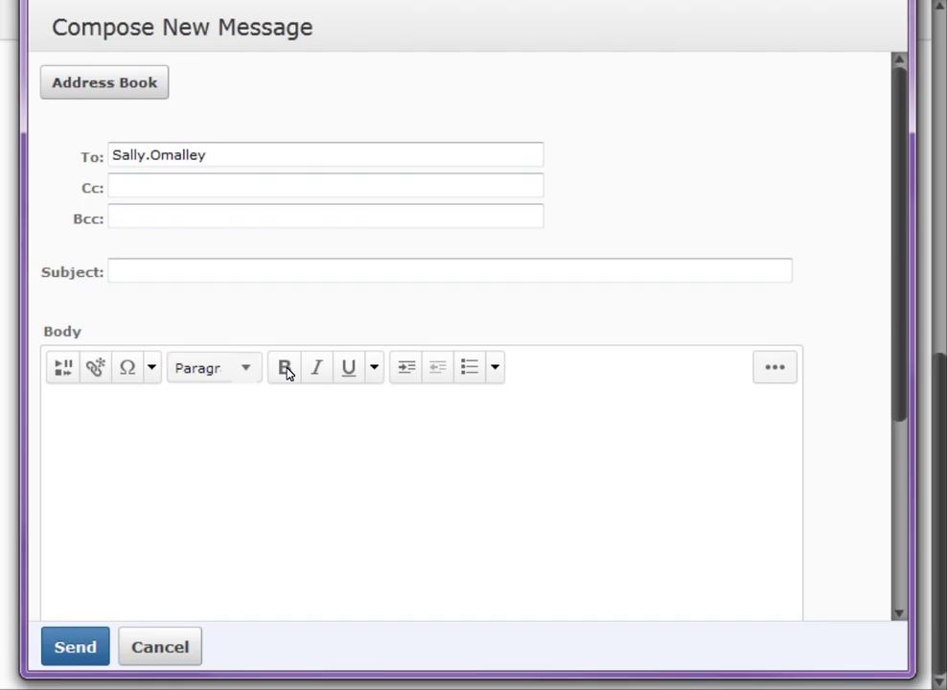
{"action": "left_click", "coordinate": [97, 443]}
{"action": "type", "text": "I got your report after the deadline. Sorry!"}
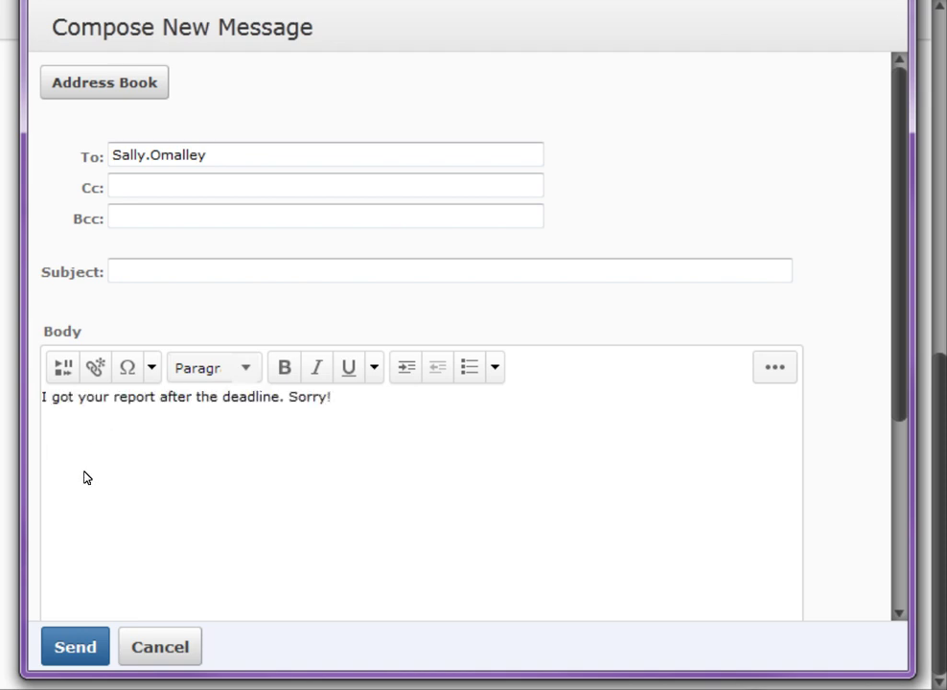
{"action": "left_click", "coordinate": [76, 645]}
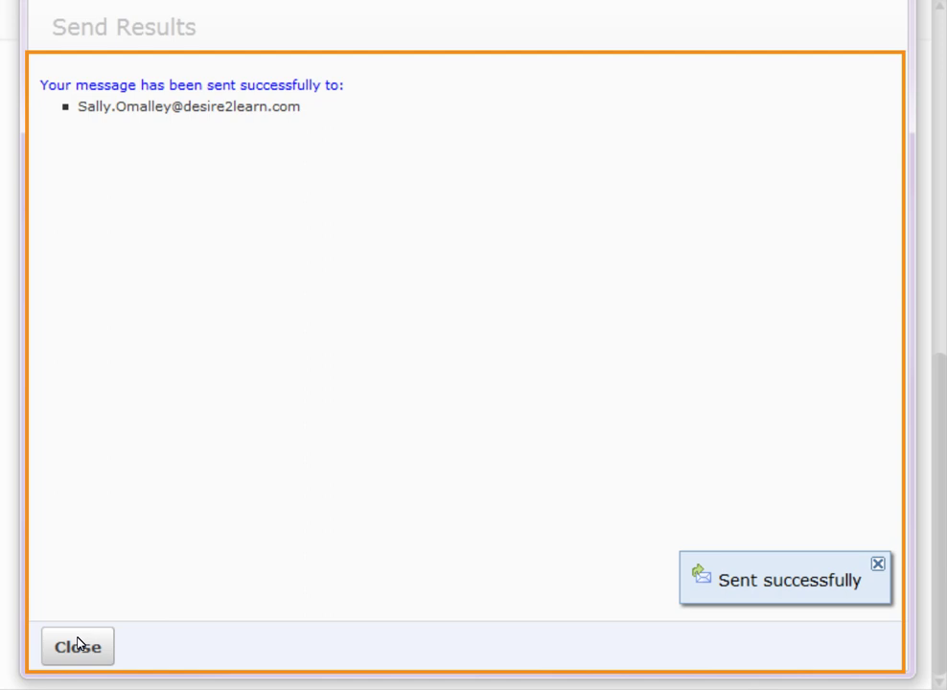
{"action": "left_click", "coordinate": [68, 649]}
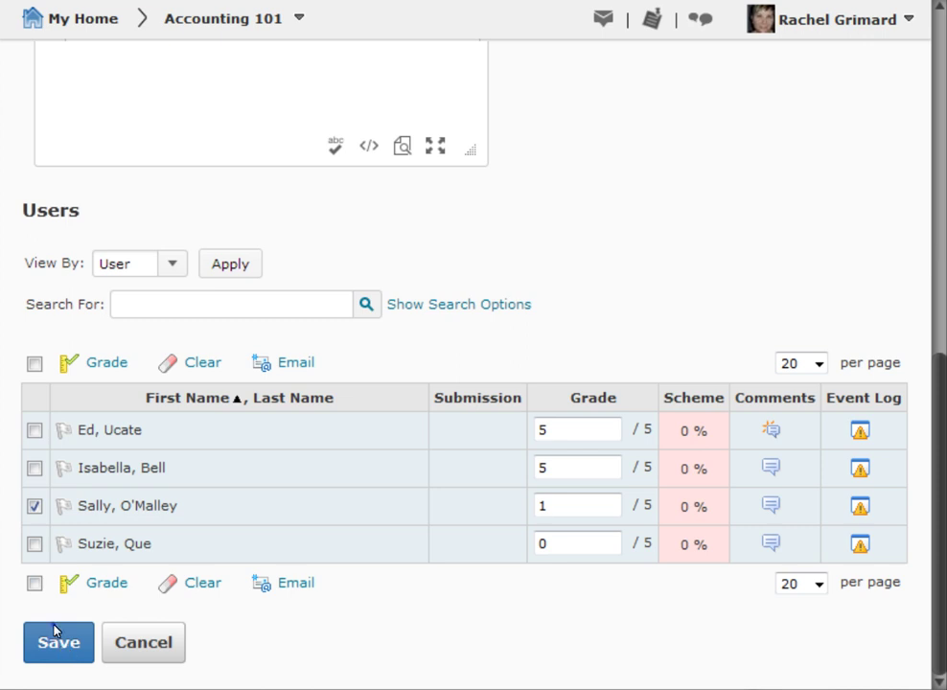
- Save and confirm the 100%, 100%, 20%, 0% grades, then return to Assessments > Grades
{"action": "left_click", "coordinate": [54, 631]}
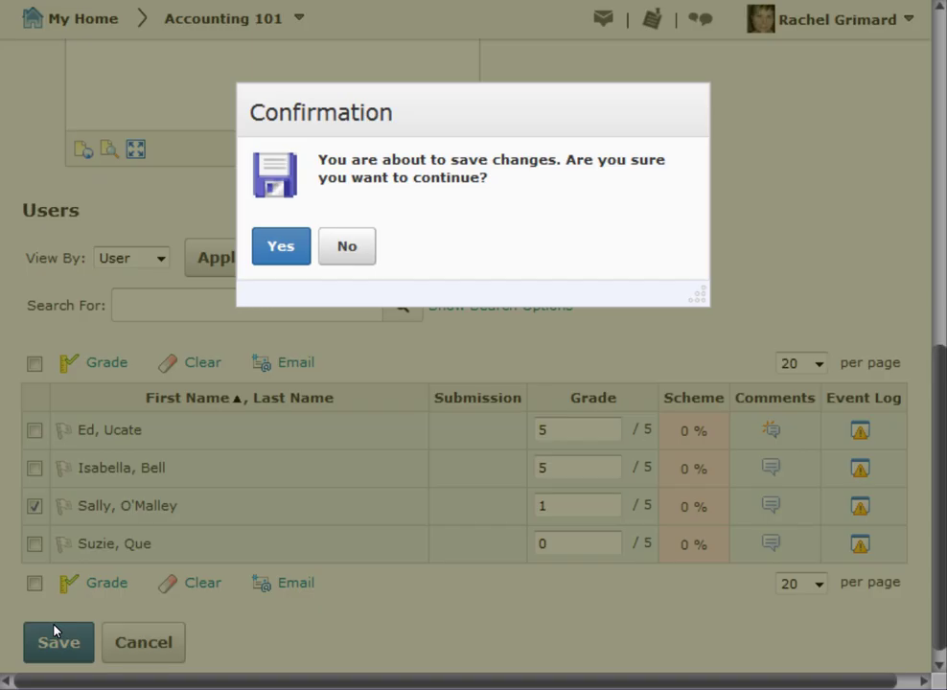
{"action": "left_click", "coordinate": [277, 251]}
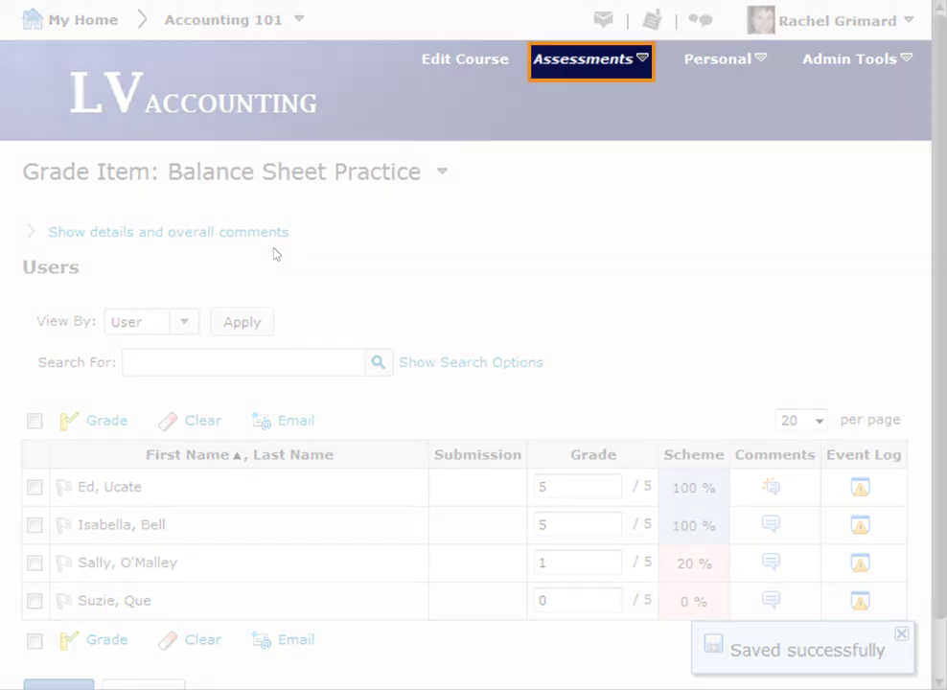
{"action": "left_click", "coordinate": [599, 62]}
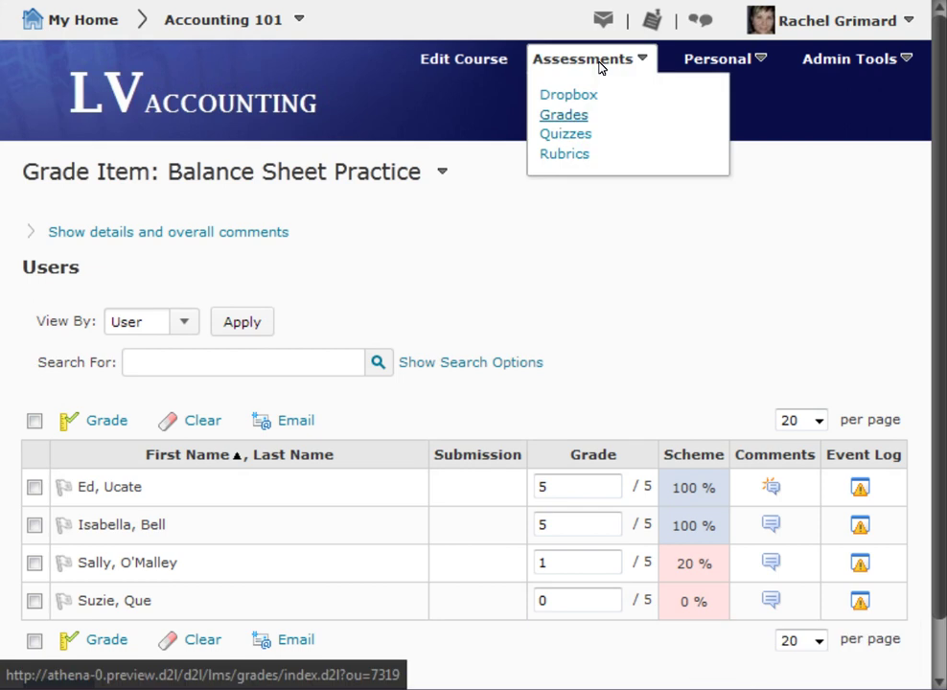
{"action": "left_click", "coordinate": [565, 114]}
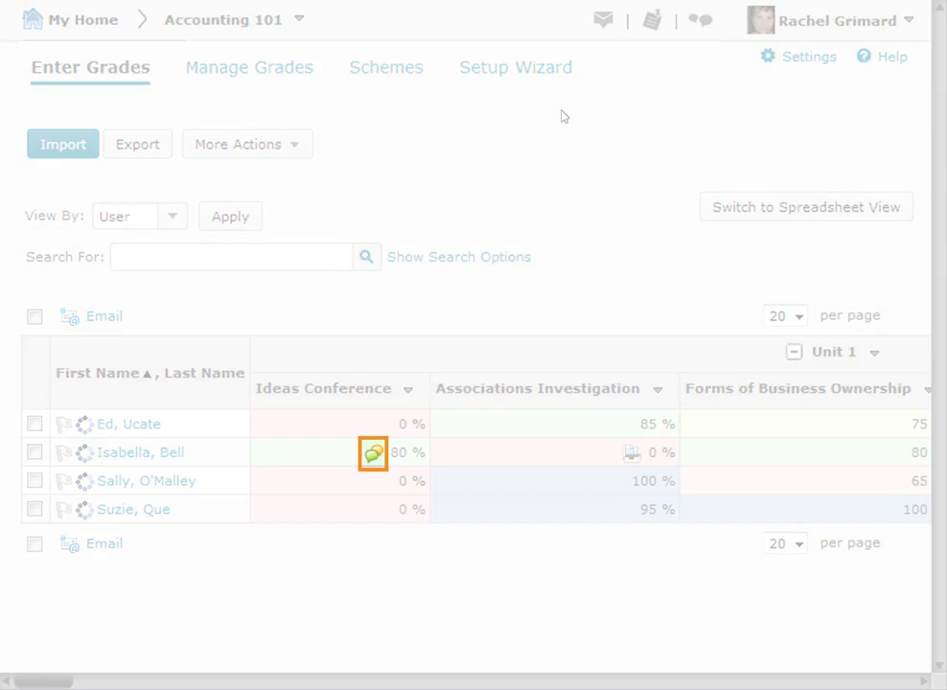
- Check the second student's 8/10 Ideas Conference score, then open her Associations Investigation submission
{"action": "left_click", "coordinate": [376, 454]}
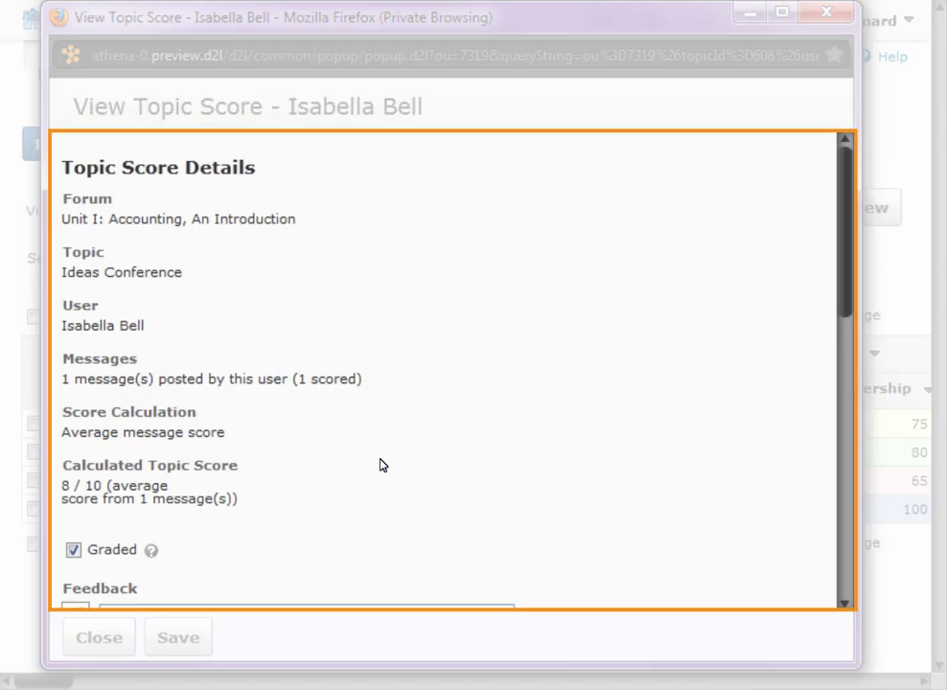
{"action": "left_click", "coordinate": [100, 638]}
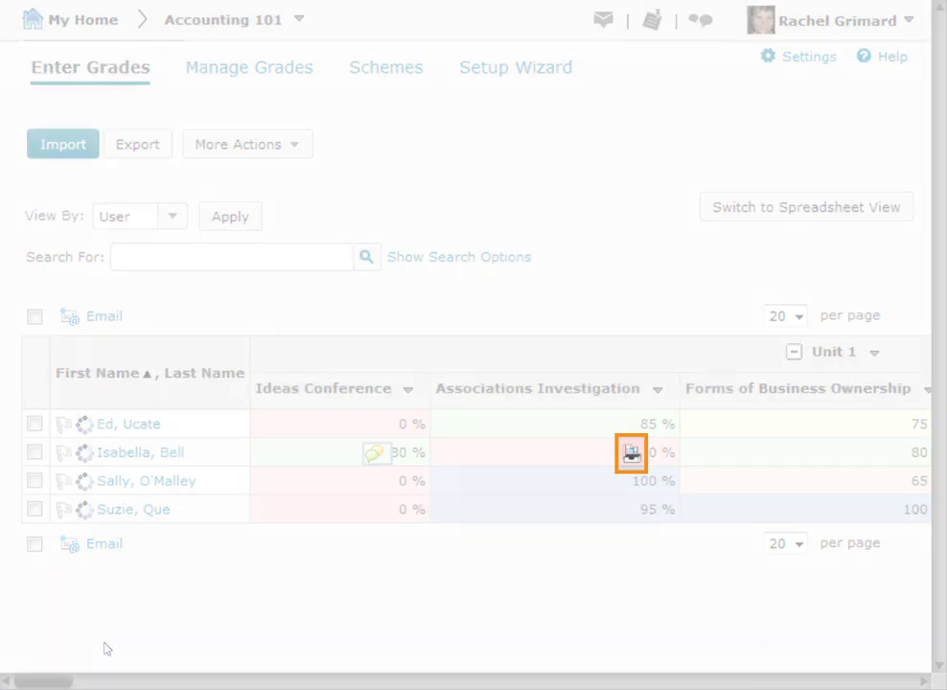
{"action": "left_click", "coordinate": [631, 452]}
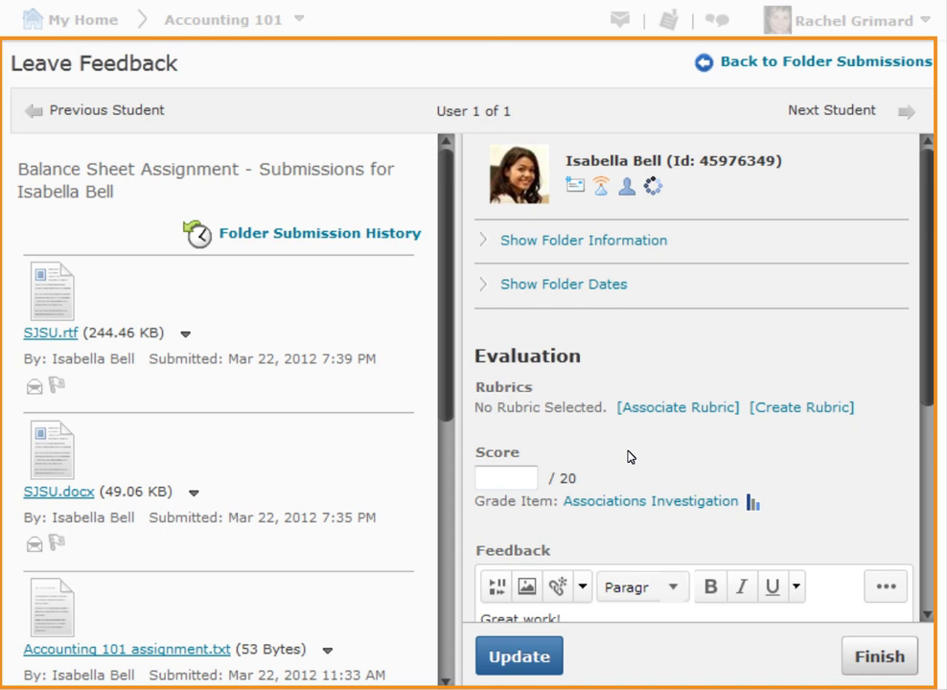
- Bring up the feedback editor, then finish and return to Enter Grades
{"action": "left_click", "coordinate": [923, 568]}
{"action": "left_click", "coordinate": [862, 657]}
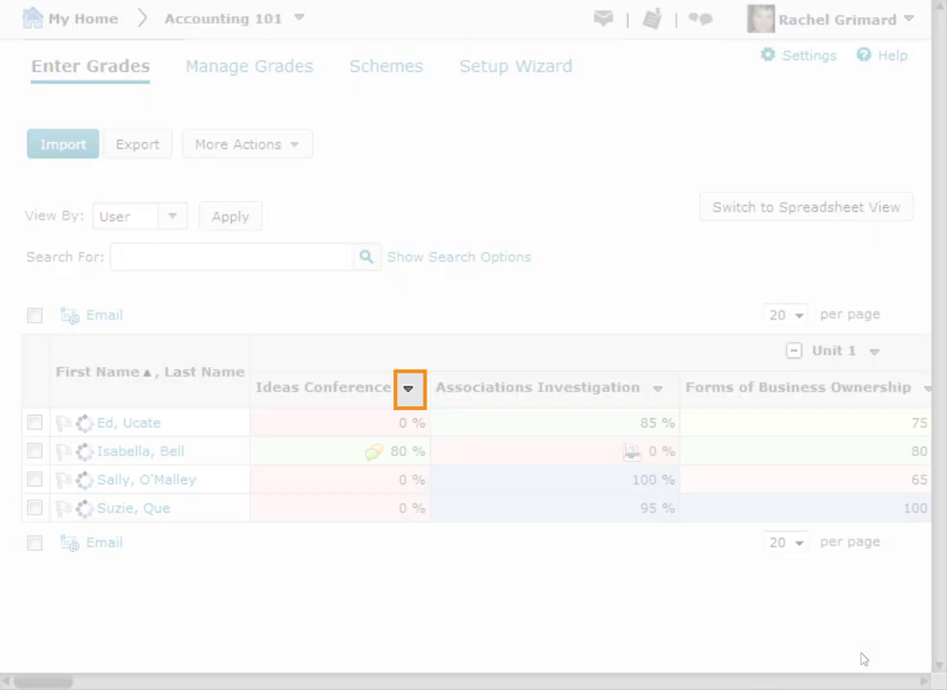
- Show Ideas Conference User Statistics, listing 80% for the second student
{"action": "left_click", "coordinate": [407, 389]}
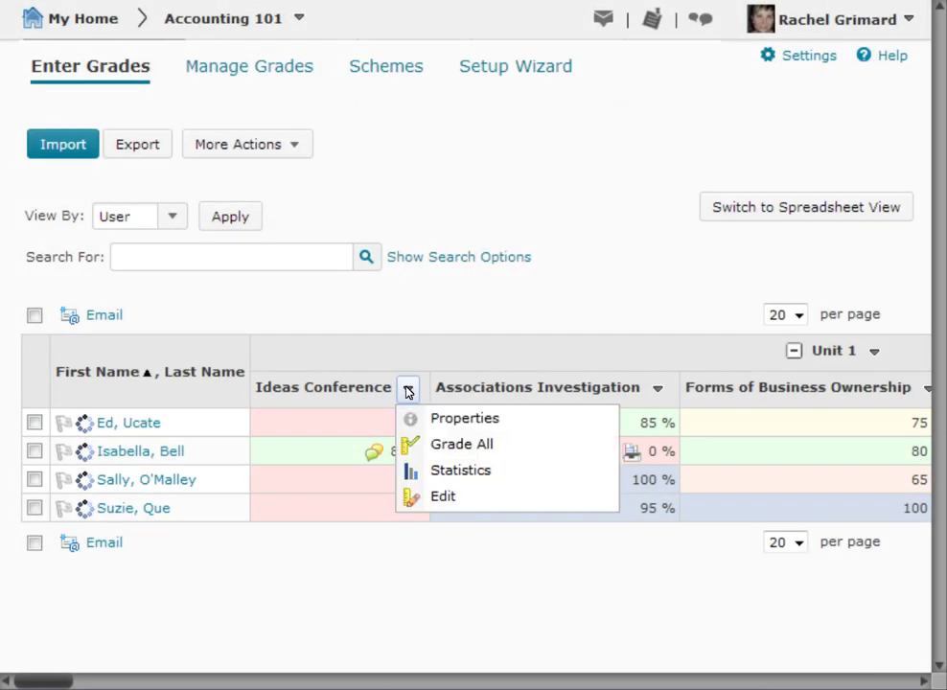
{"action": "left_click", "coordinate": [452, 471]}
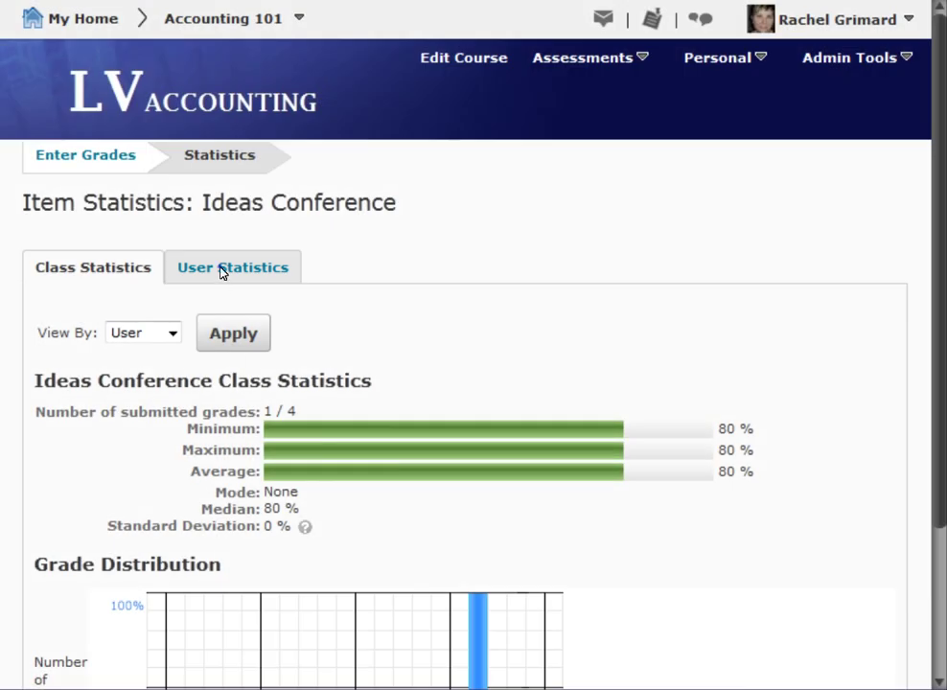
{"action": "left_click", "coordinate": [221, 269]}
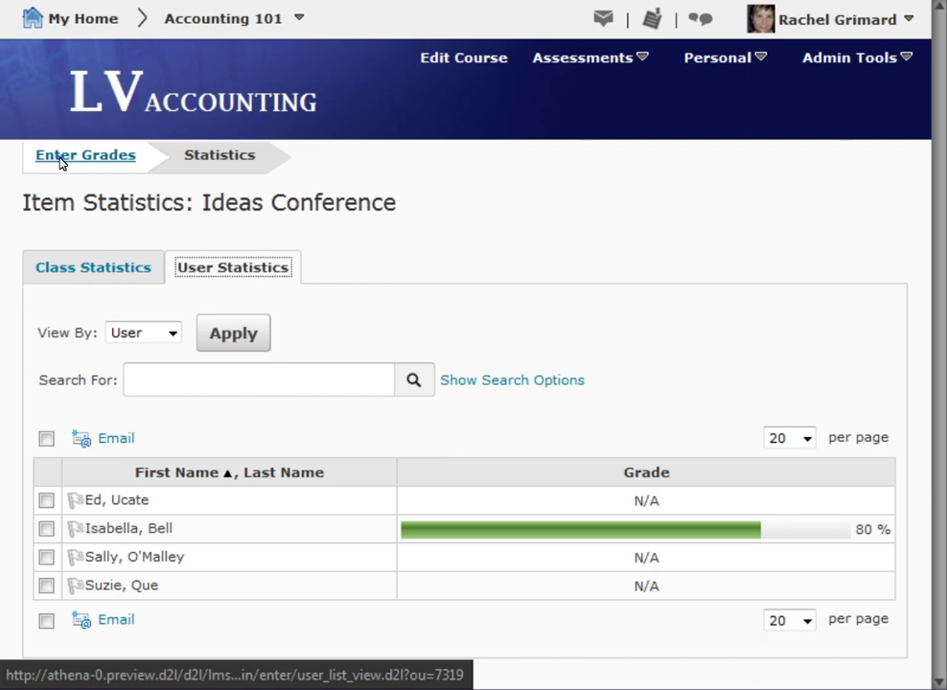
- Return to Enter Grades through the breadcrumb link
{"action": "left_click", "coordinate": [63, 156]}
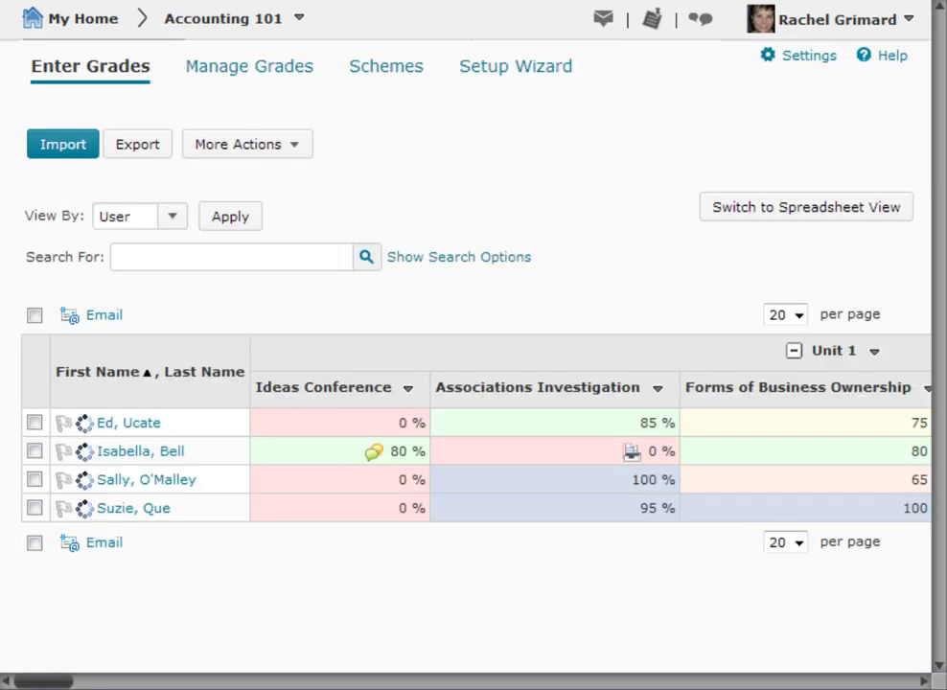